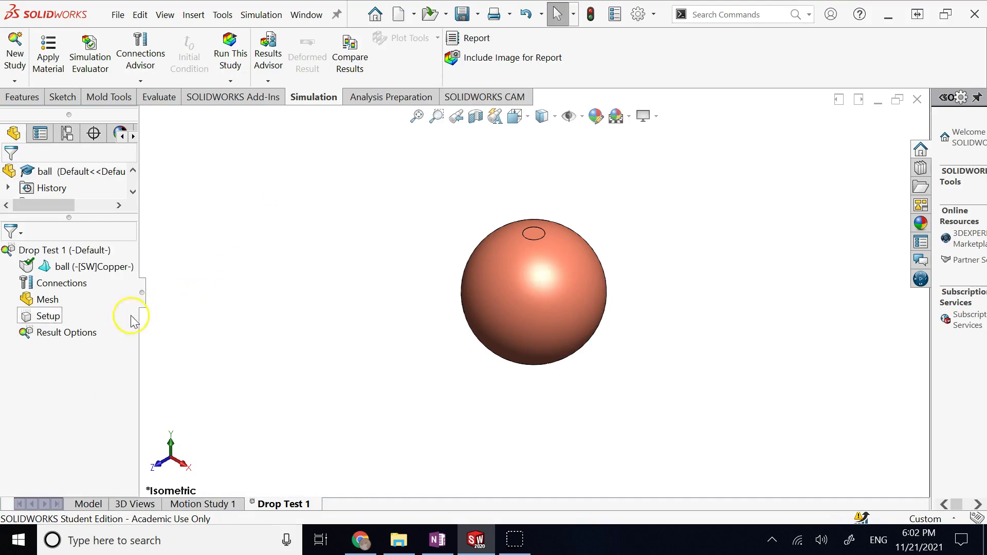
Open the drop test setup for editing and specify a drop height of 1500 mm measured from the centroid.
right_click(48, 316)
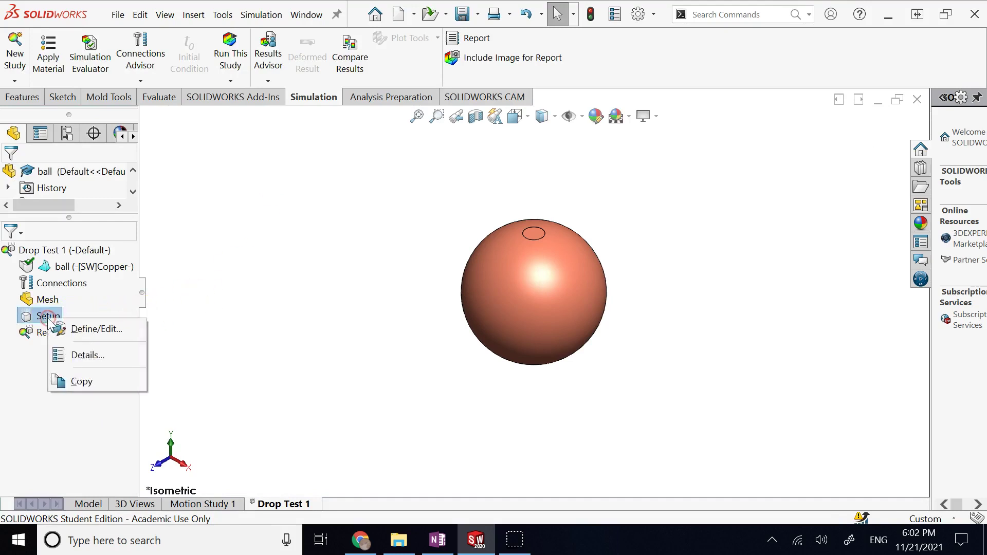
left_click(86, 329)
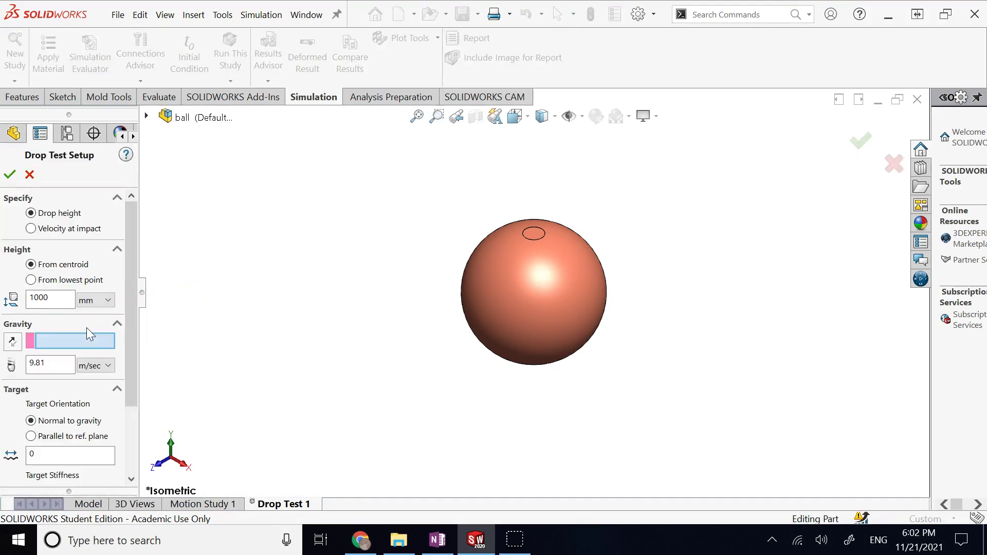
left_click(54, 230)
left_click(44, 215)
double_click(62, 297)
type("1500")
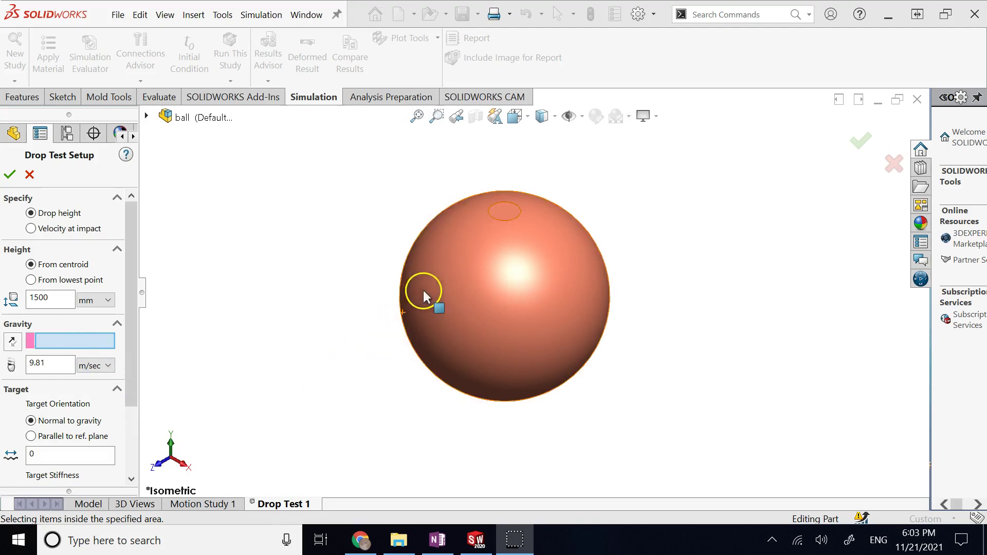
Try to use the ball's vertical temporary axis as the gravity reference, showing temporary axes for the selection and hiding them again.
left_click(582, 116)
left_click(590, 157)
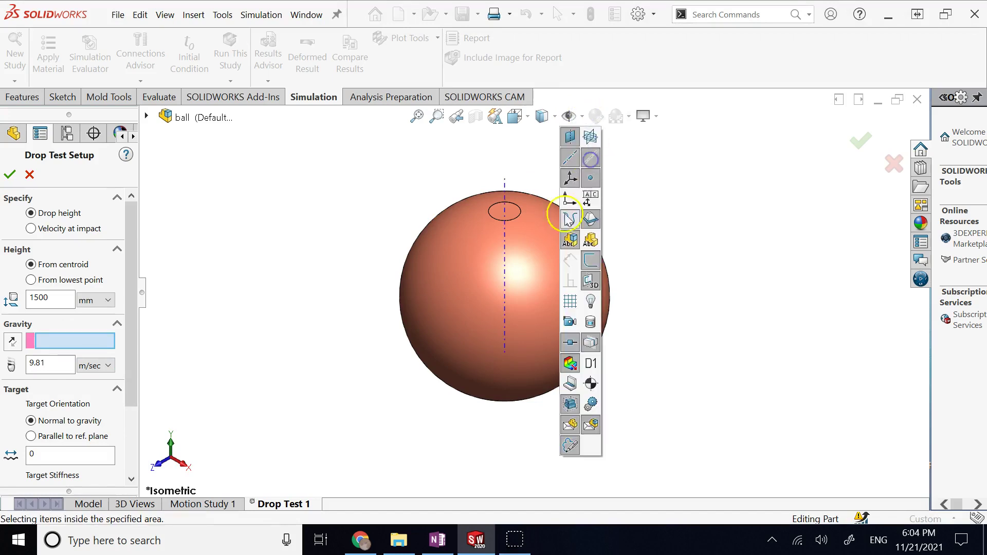
left_click(509, 280)
left_click(507, 282)
left_click(507, 283)
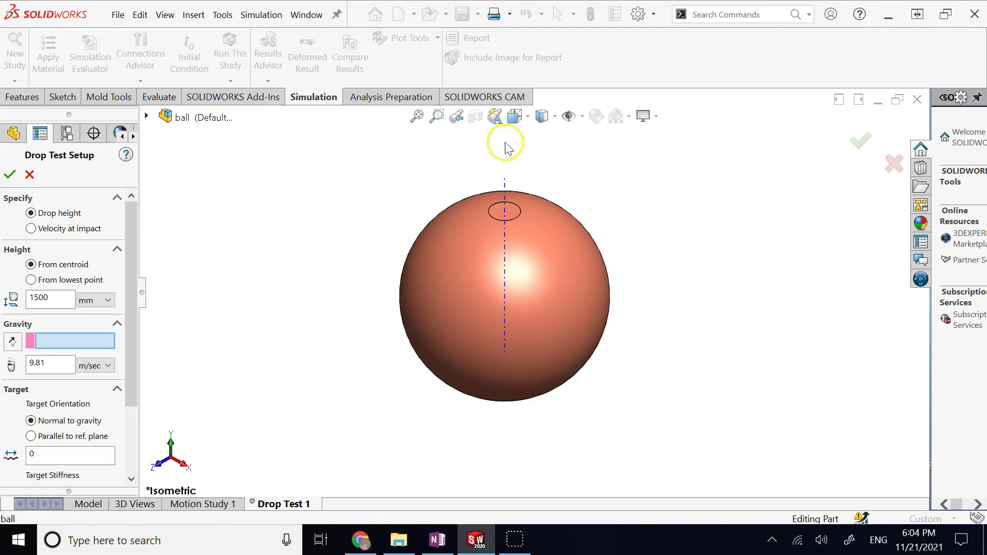
left_click(583, 117)
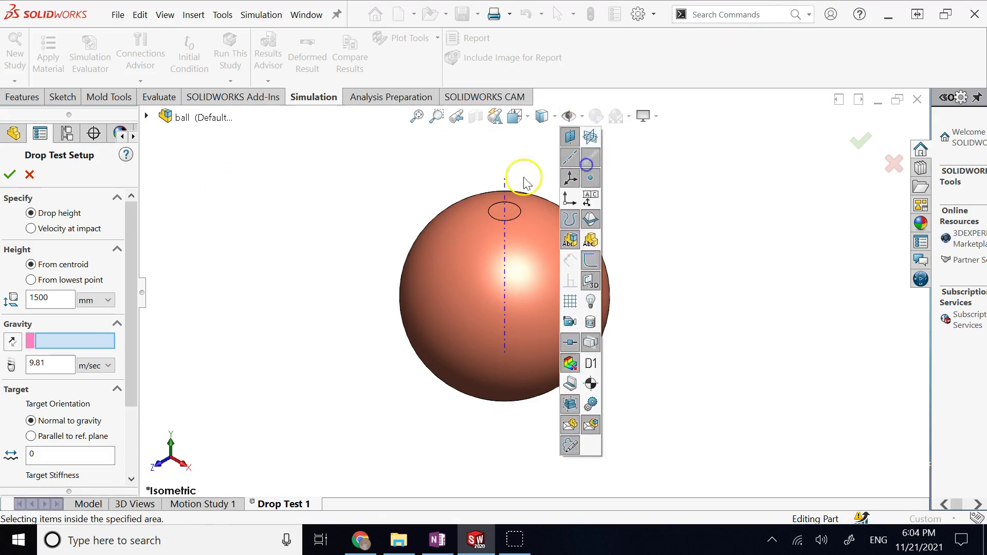
left_click(595, 162)
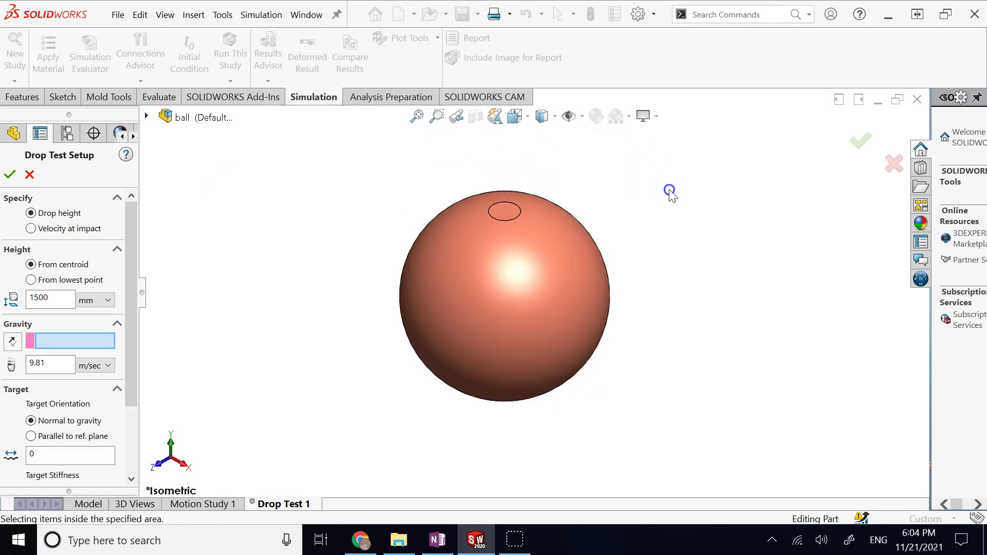
Use the ball's small flat circular top face as the gravity reference and keep a rigid target normal to gravity.
left_click(503, 214)
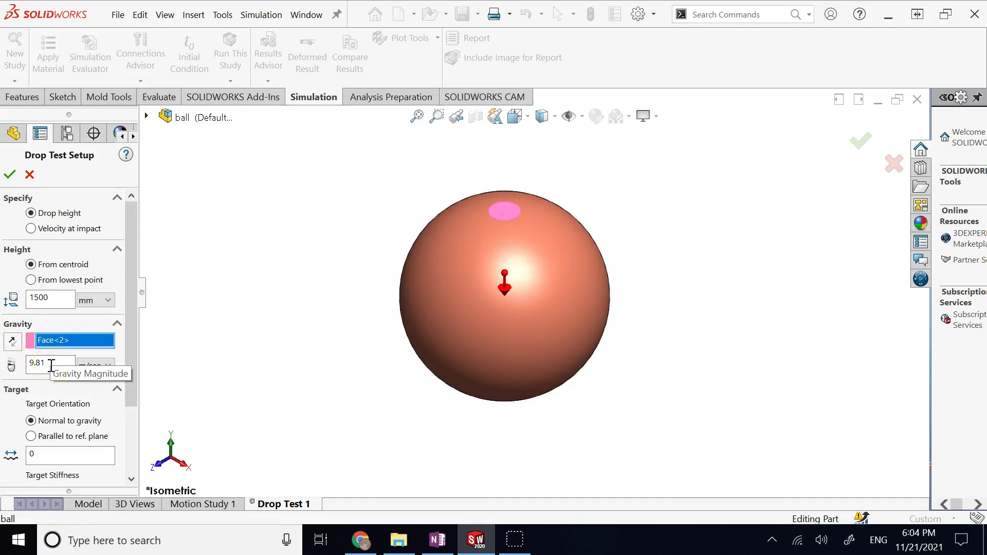
left_click_drag(126, 397, 133, 463)
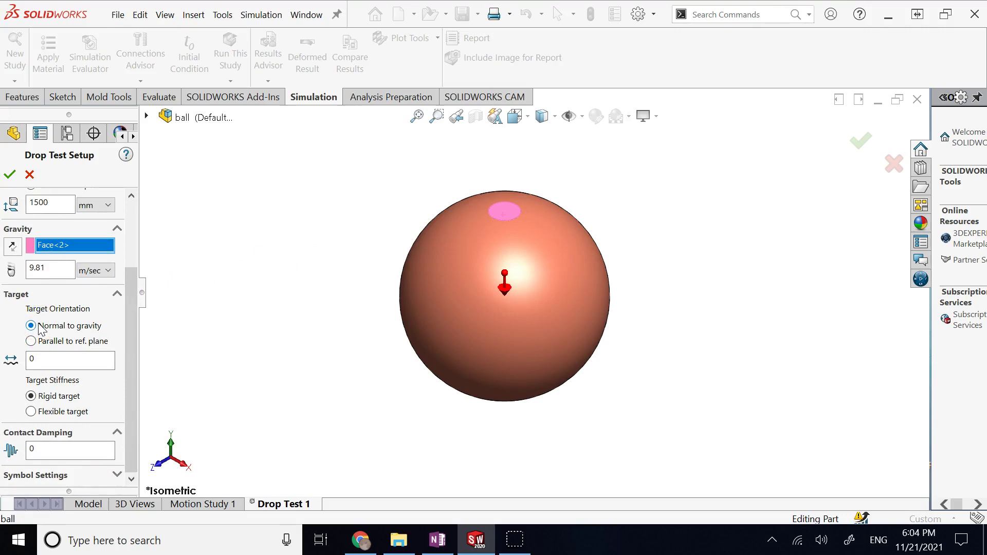
left_click(68, 337)
left_click(132, 435)
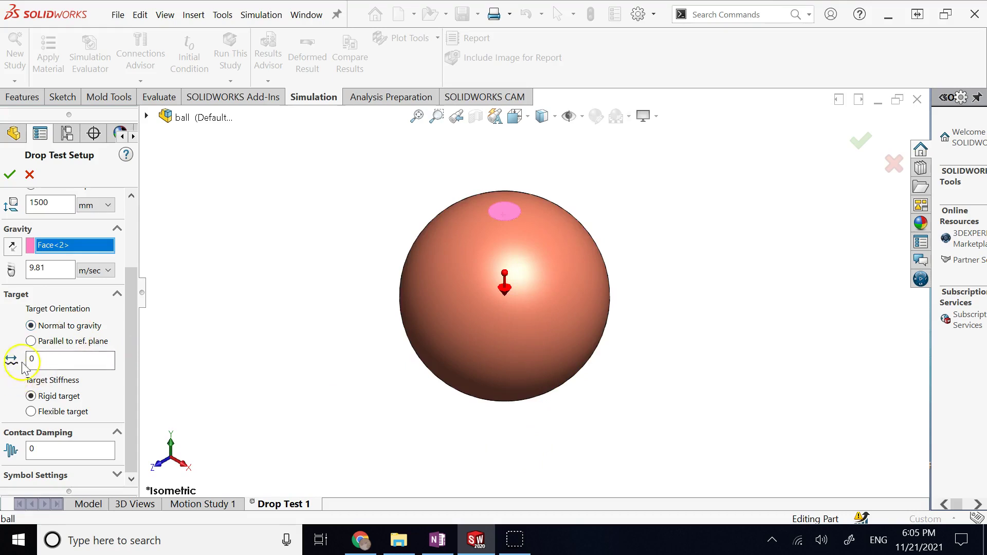
left_click(77, 362)
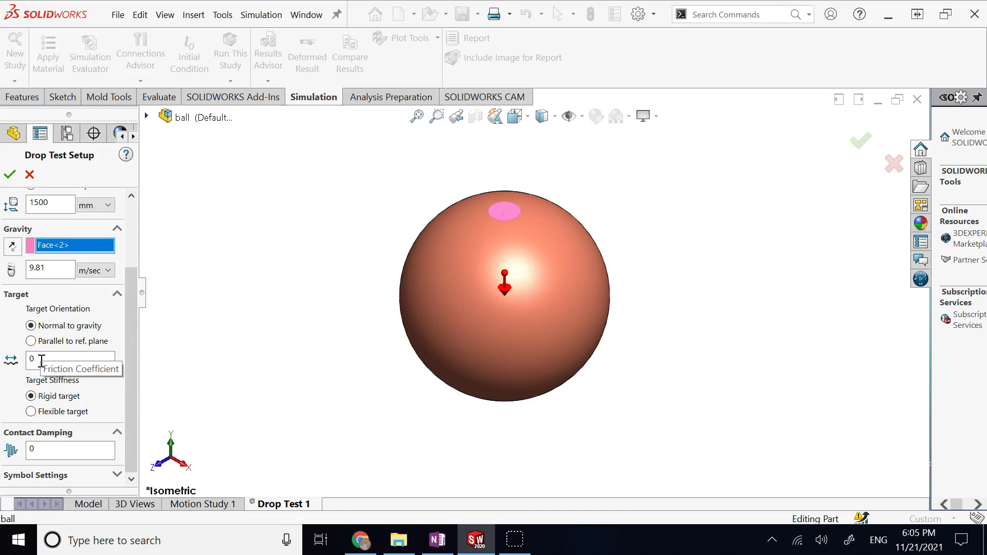
left_click(67, 398)
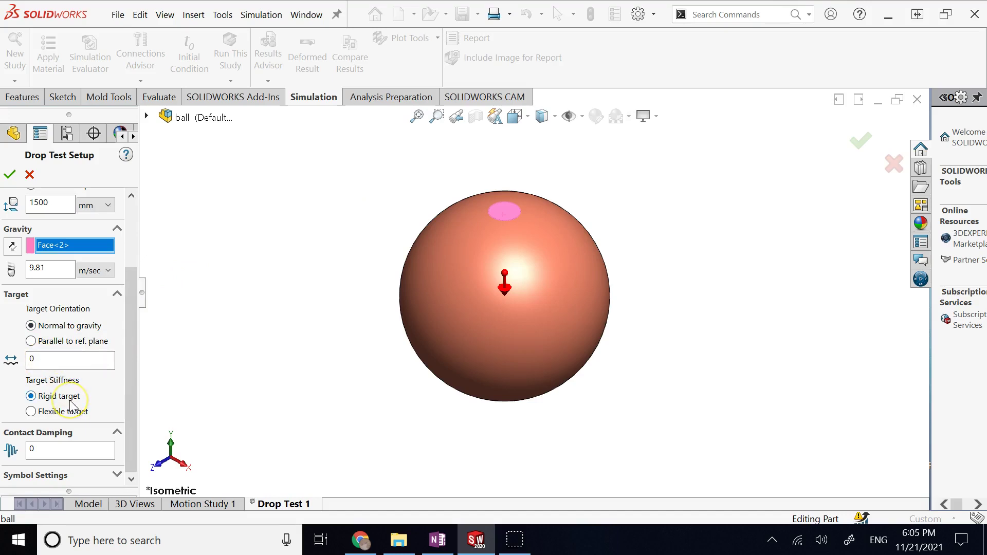
left_click(73, 418)
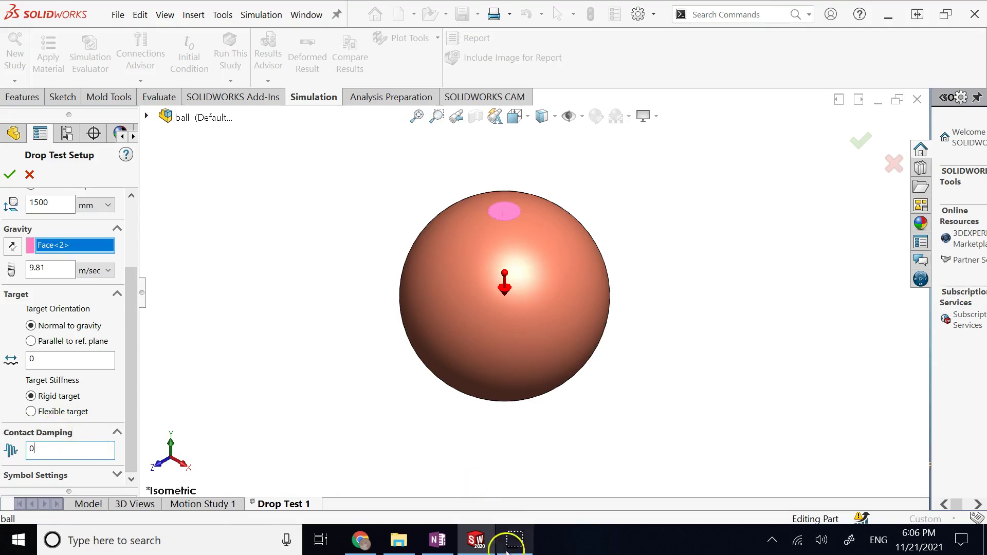
Switch to the OneNote drop analysis page and examine the formulas for impact velocity, coefficient of restitution and rebound velocity.
left_click(438, 540)
scroll(402, 360, "down", 2)
scroll(402, 360, "down", 5)
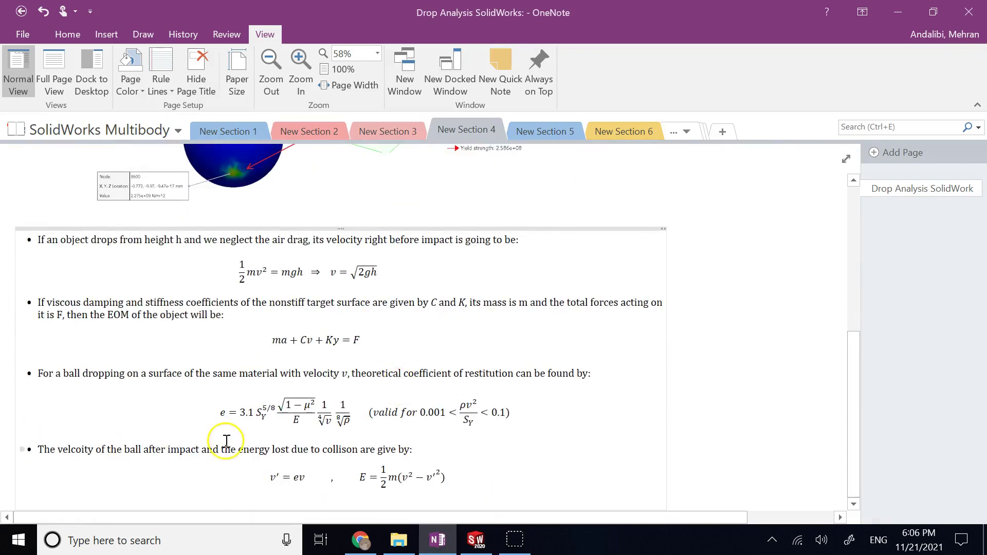
left_click(222, 418)
left_click(292, 484)
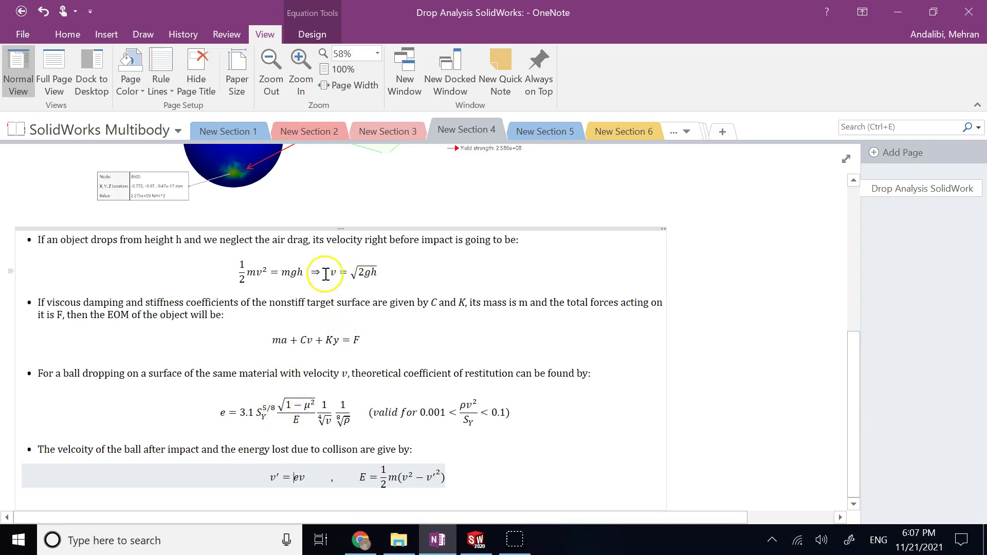
left_click_drag(329, 272, 383, 271)
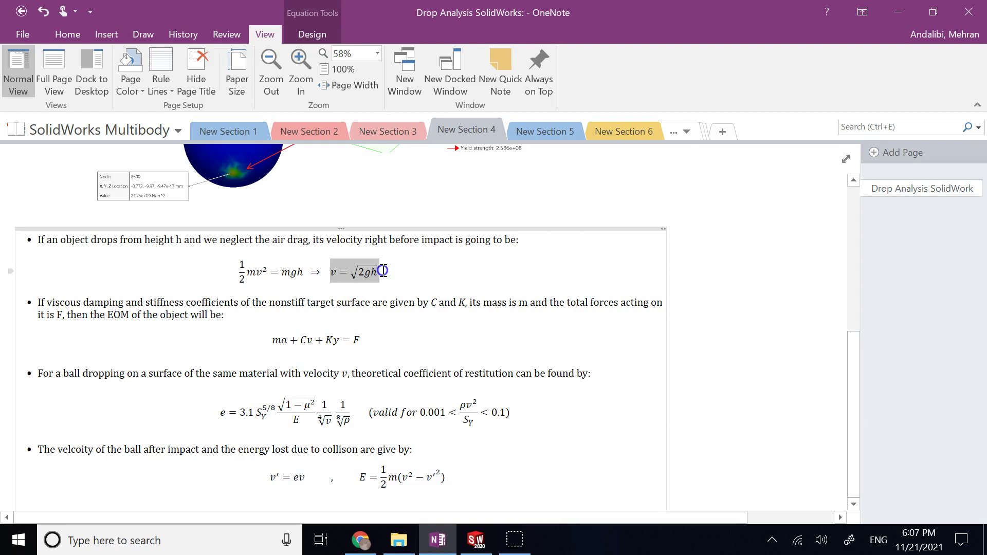
left_click(242, 287)
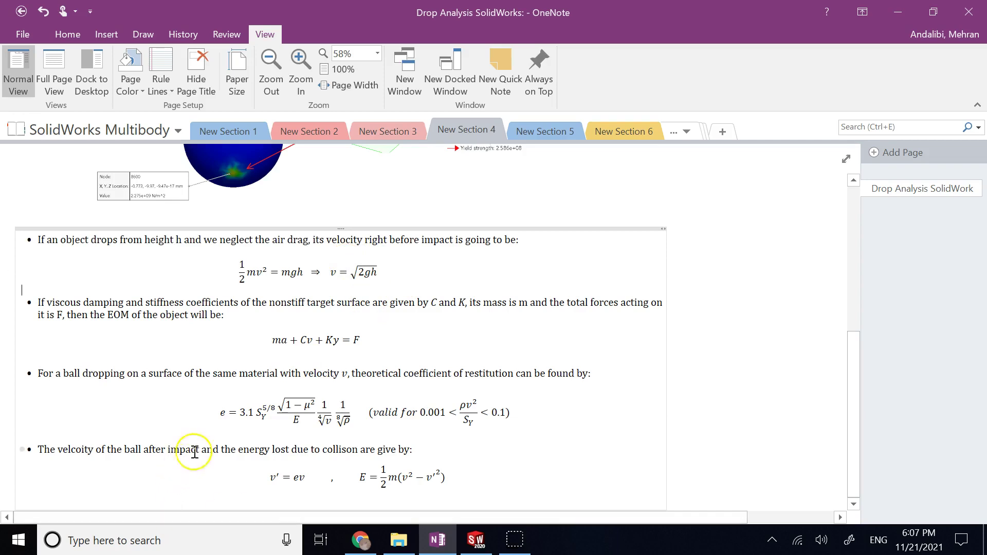
left_click(223, 413)
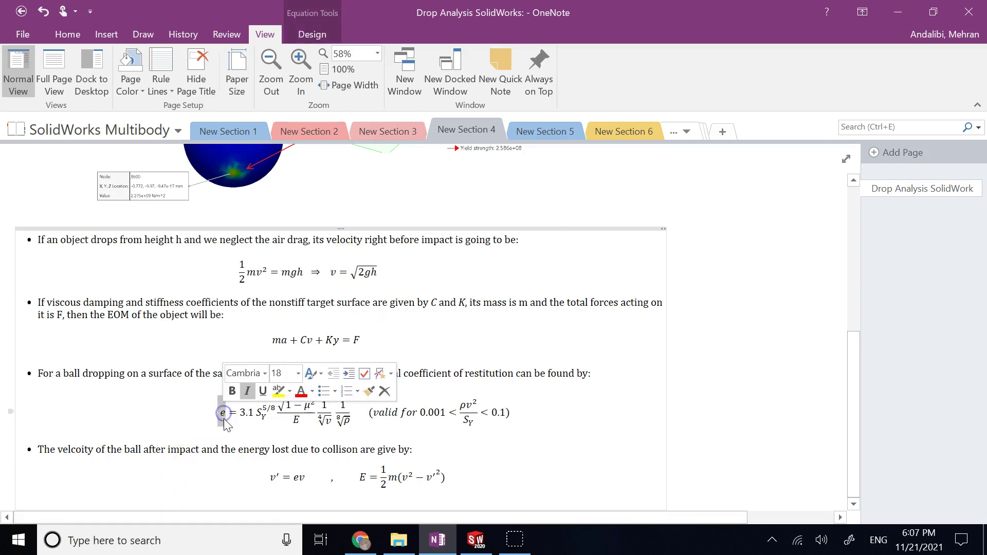
left_click(304, 477)
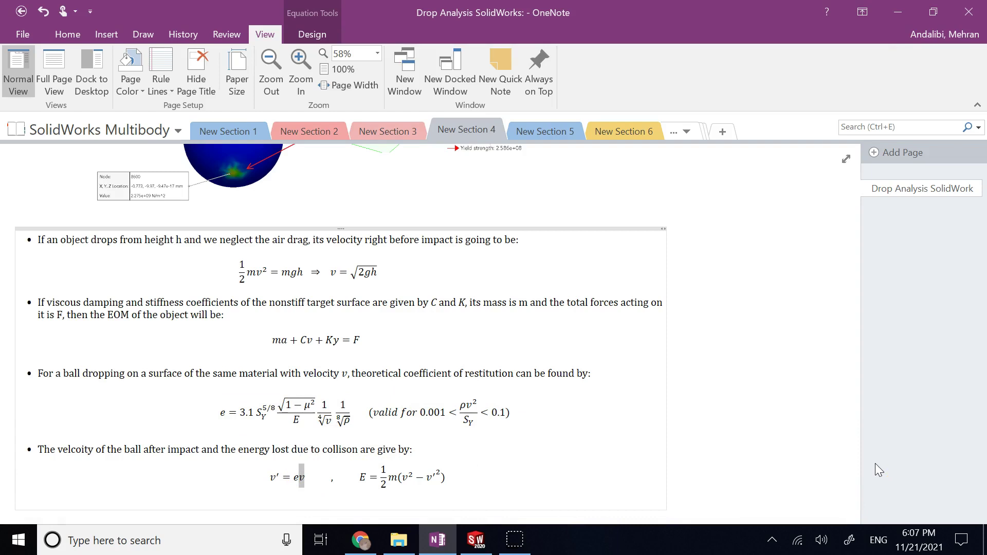
Sketch a ball resting on a horizontal ground line in red ink beside the restitution formula.
left_click(68, 35)
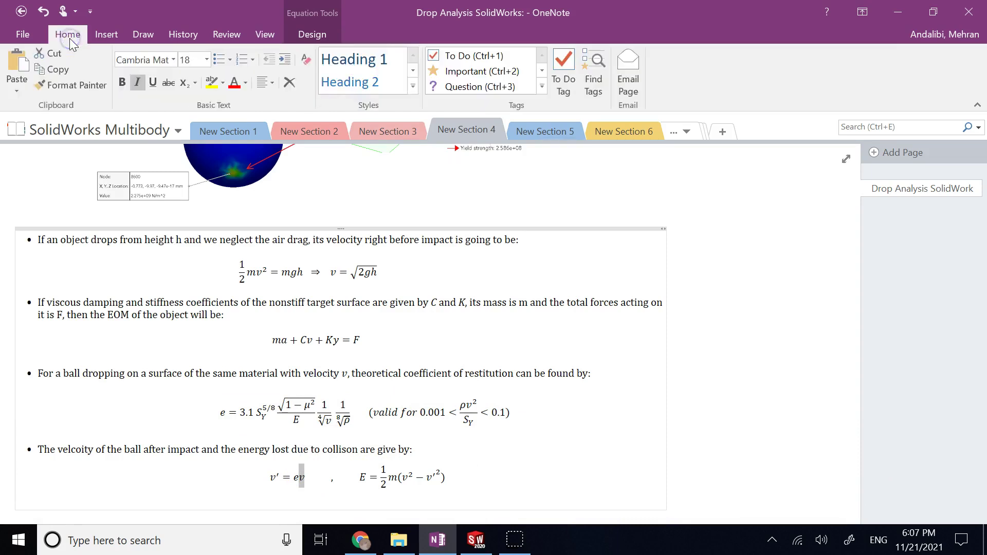
left_click(139, 34)
left_click(153, 82)
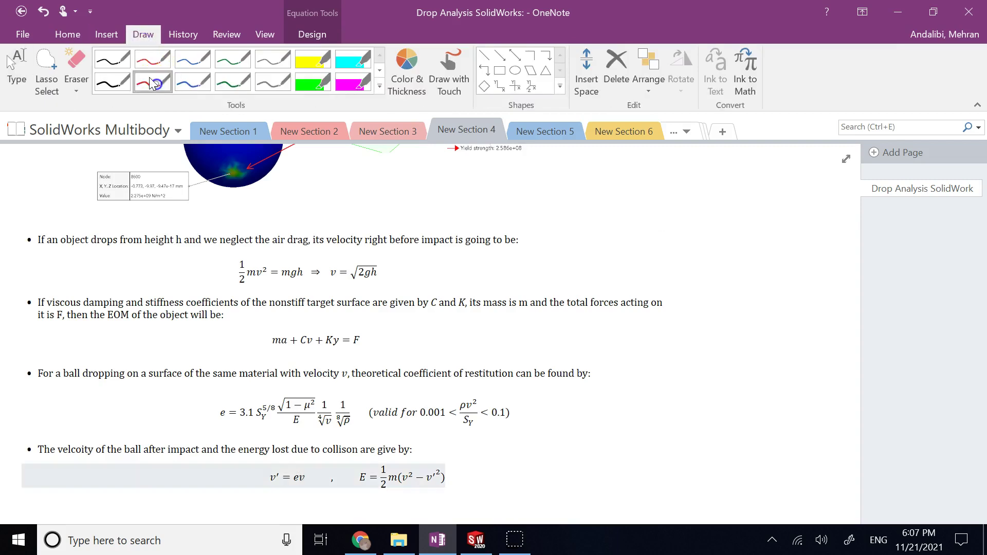
left_click_drag(640, 414, 790, 410)
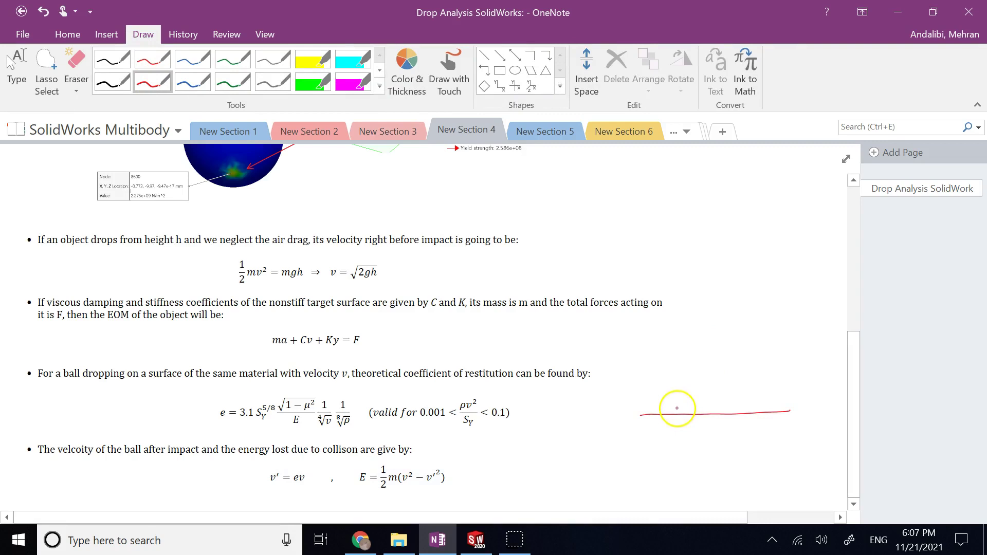
mouse_move(683, 414)
left_mouse_down()
mouse_move(674, 390)
mouse_move(691, 392)
mouse_move(683, 415)
left_mouse_up()
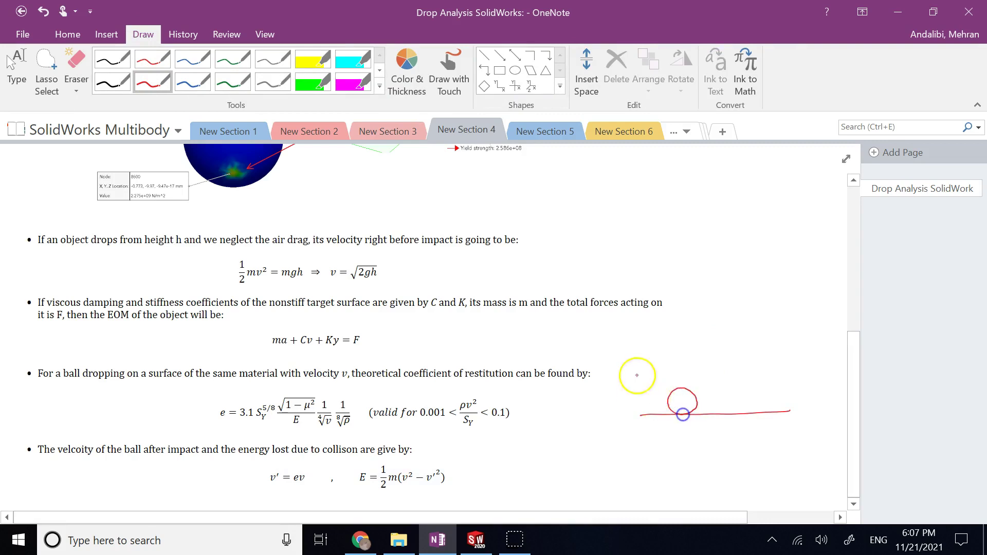
Add a downward arrow labelled v and an upward arrow labelled v' = ev beside the sketched ball.
mouse_move(656, 363)
left_mouse_down()
mouse_move(657, 394)
mouse_move(663, 384)
mouse_move(630, 372)
mouse_move(641, 369)
left_mouse_up()
mouse_move(716, 408)
left_mouse_down()
mouse_move(714, 359)
mouse_move(719, 371)
left_mouse_up()
mouse_move(725, 352)
left_mouse_down()
mouse_move(729, 362)
mouse_move(740, 349)
mouse_move(788, 343)
left_mouse_up()
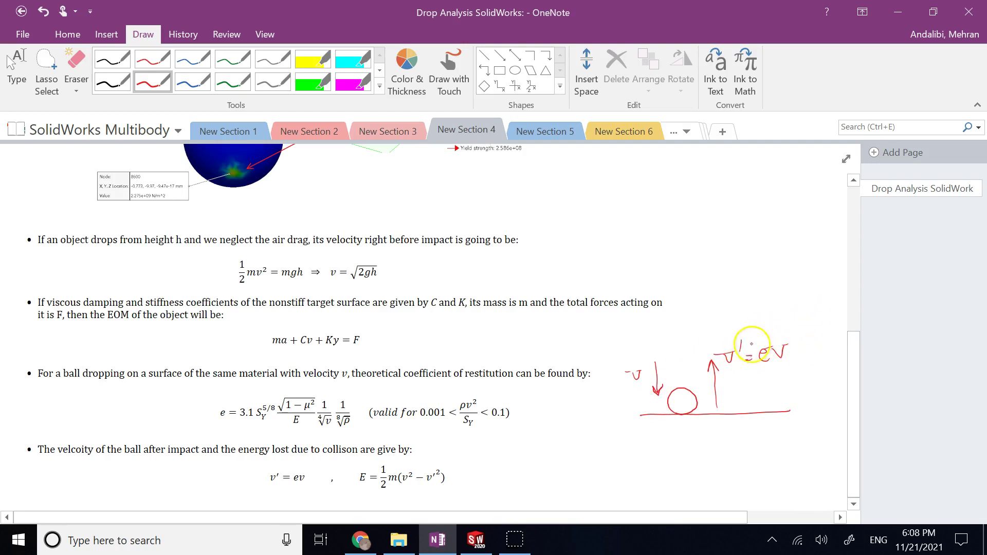
left_click(752, 346)
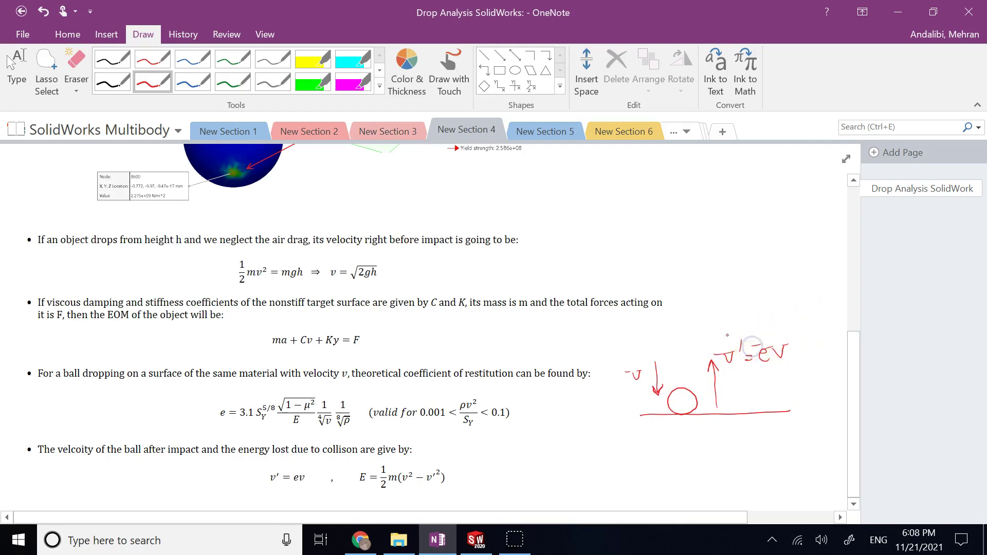